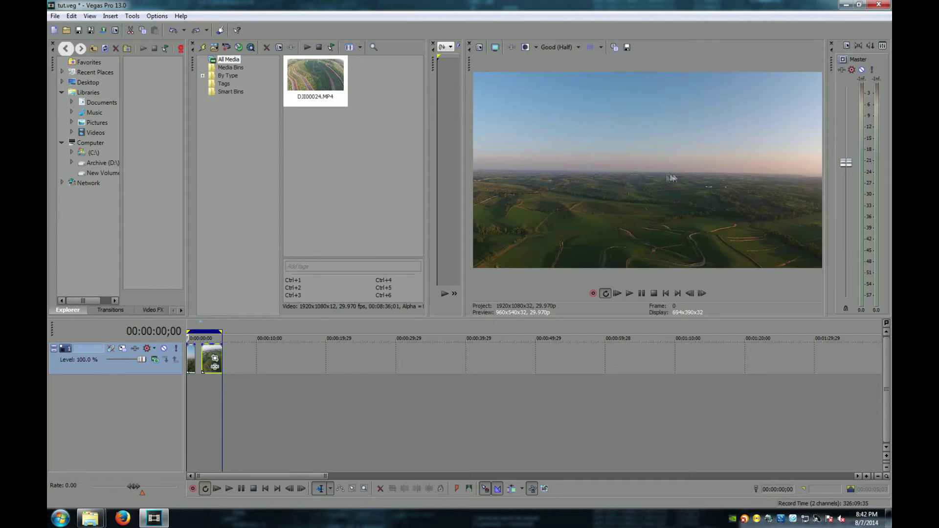
- Play the drone footage, pausing to inspect the bowed fisheye horizon, then stop playback
left_click(629, 293)
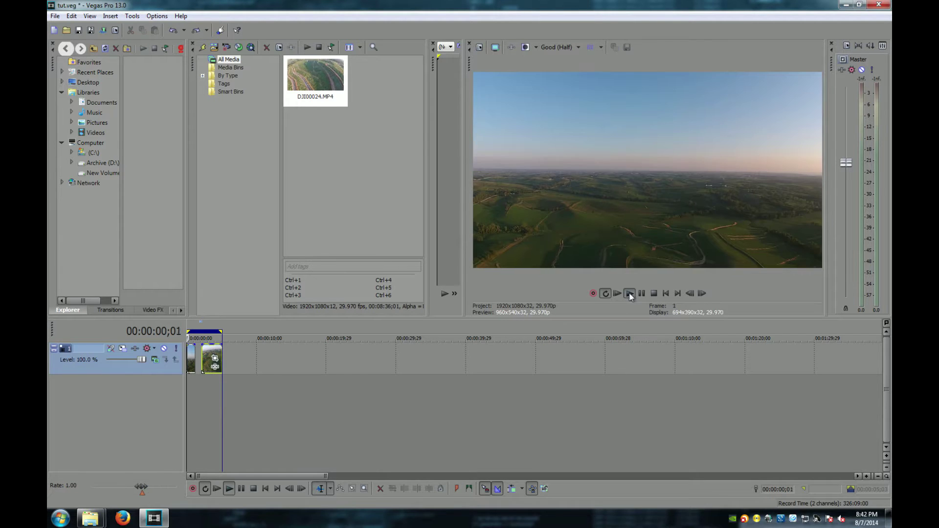
left_click(642, 293)
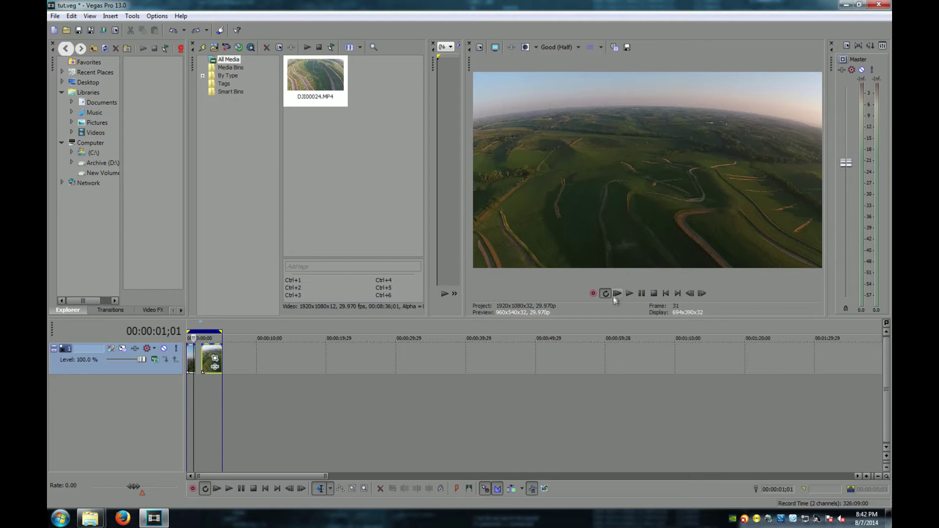
left_click(629, 293)
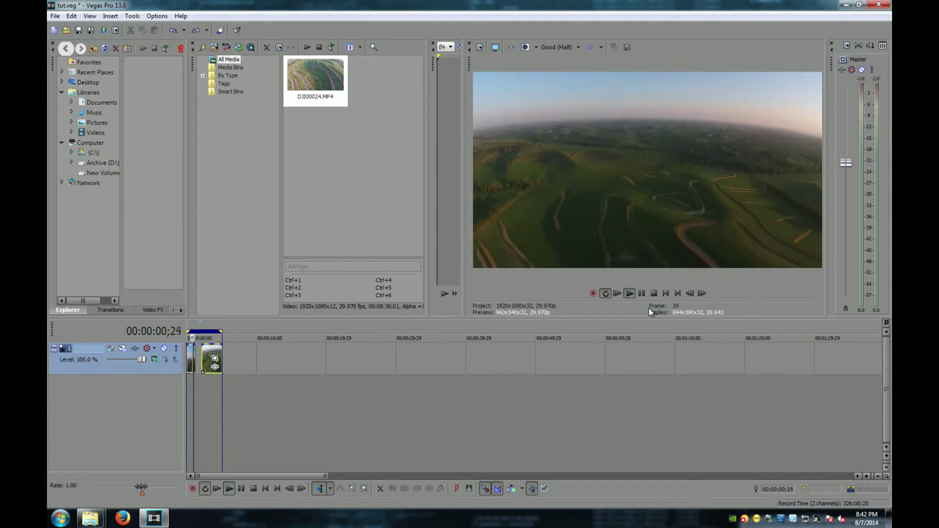
key("space")
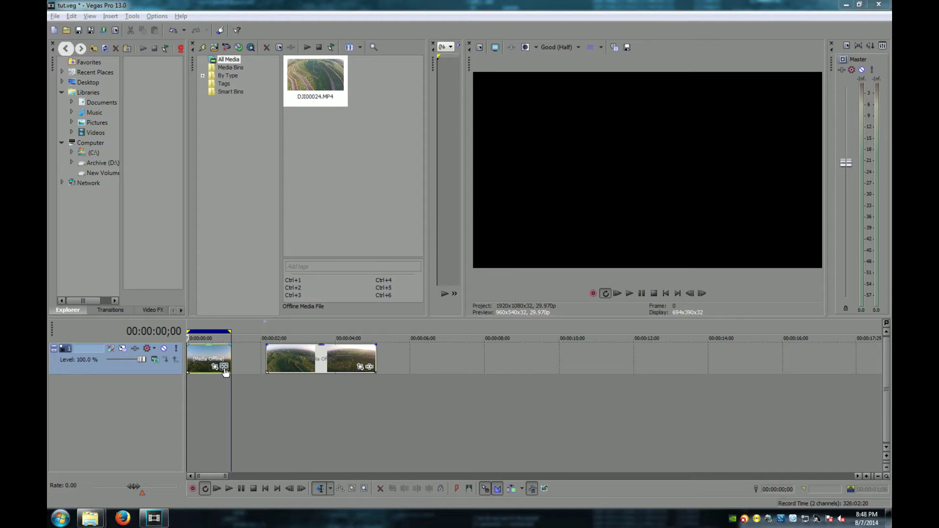
- Add Sony Deform to the first clip's Video Event FX chain
left_click(224, 367)
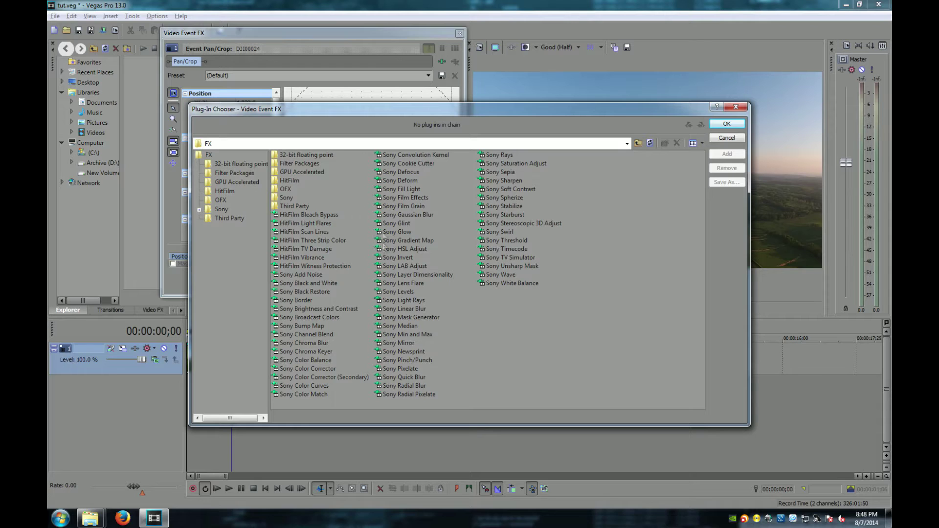
left_click(404, 180)
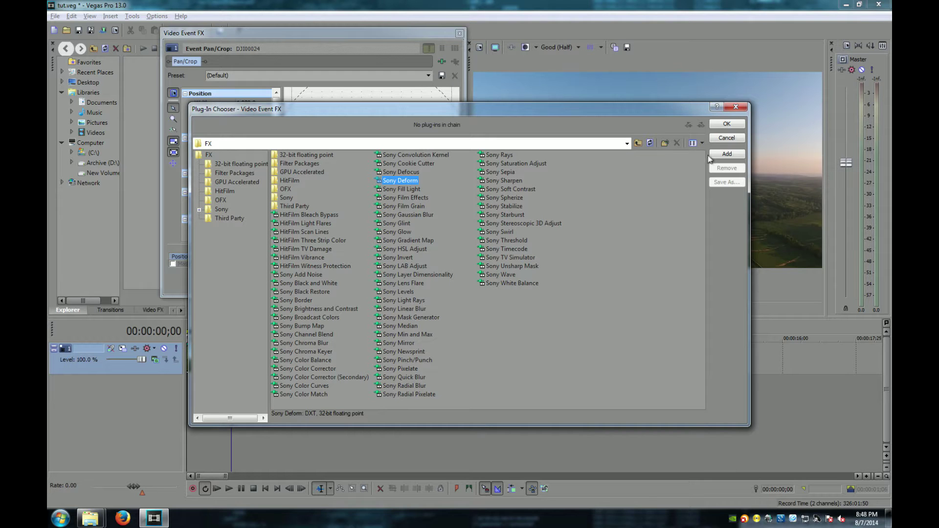
left_click(722, 126)
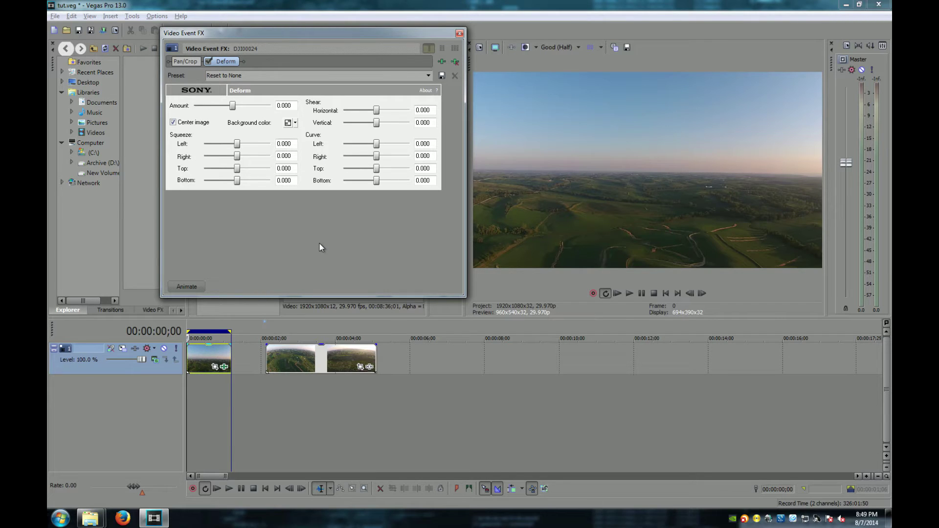
- Show the animation keyframe strip and select the Deform keyframe track
left_click(187, 287)
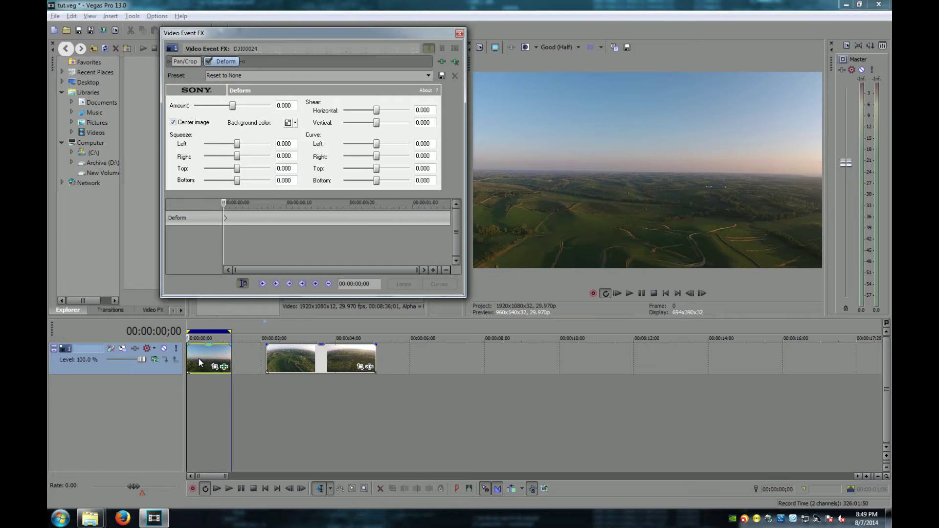
left_click(236, 218)
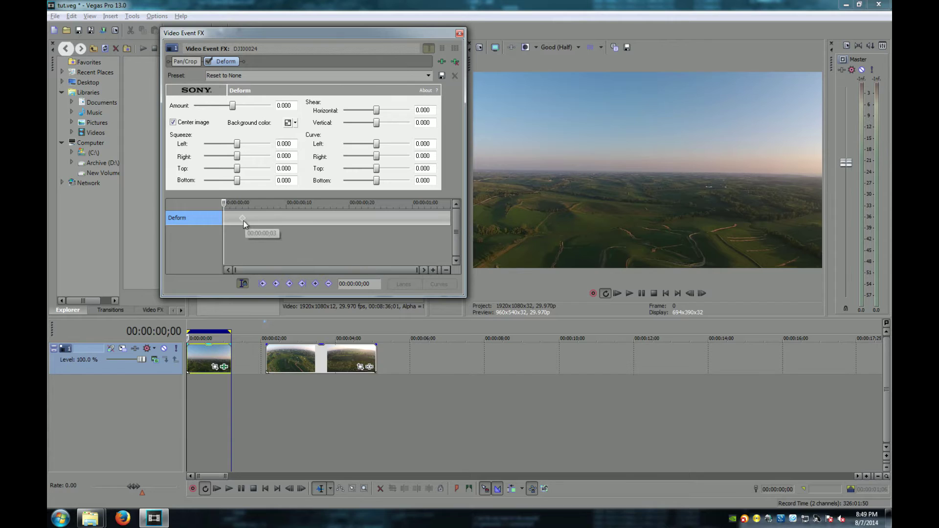
- Move the Deform keyframe to the clip start and set its Amount to 0.500
left_click_drag(242, 219, 225, 218)
left_click(276, 106)
type(".50")
left_click(295, 144)
- Test the Curve Top slider, then reset Curve Top to 0
mouse_move(376, 170)
left_mouse_down()
mouse_move(407, 169)
mouse_move(340, 170)
mouse_move(402, 171)
mouse_move(363, 171)
left_mouse_up()
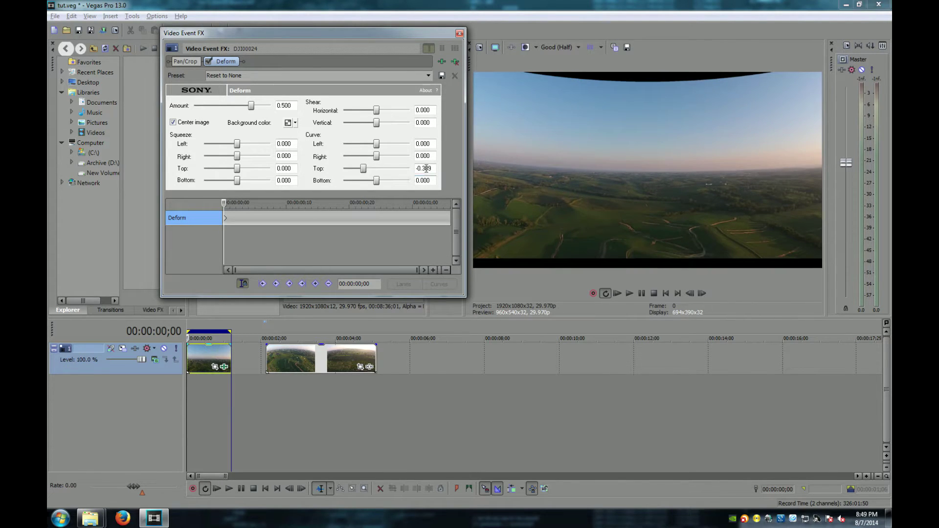
double_click(433, 167)
type("0")
double_click(421, 122)
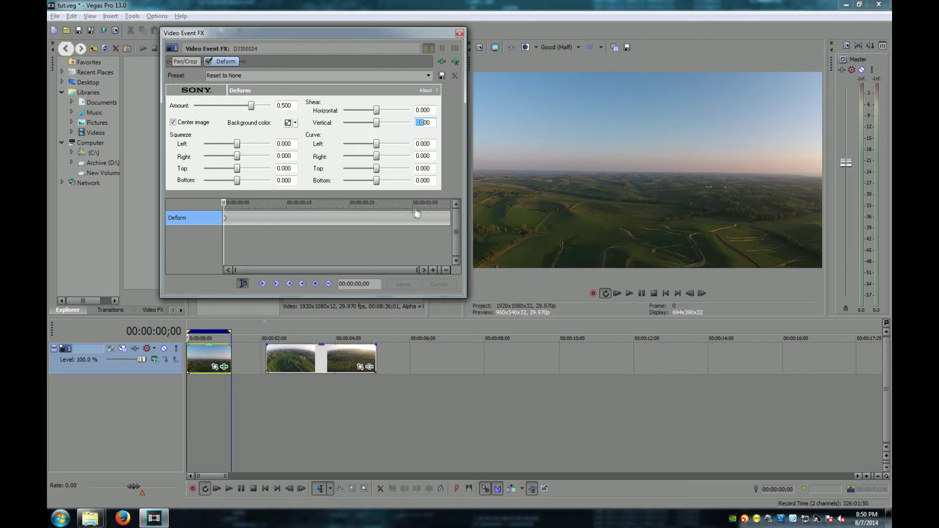
left_click(449, 220)
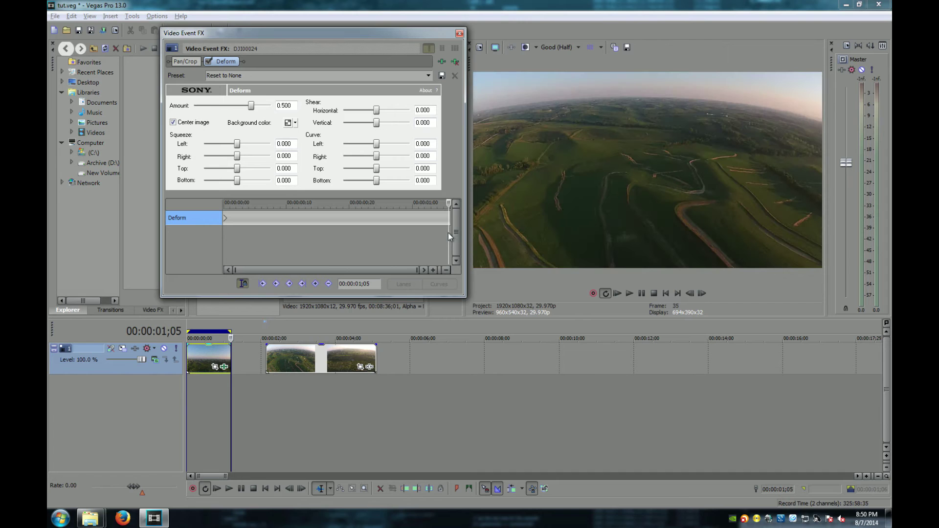
- Zoom the keyframe ruler and place the cursor on the first clip's last frame, 00:00:01;05
left_click(448, 235)
scroll(430, 228, "up", 5)
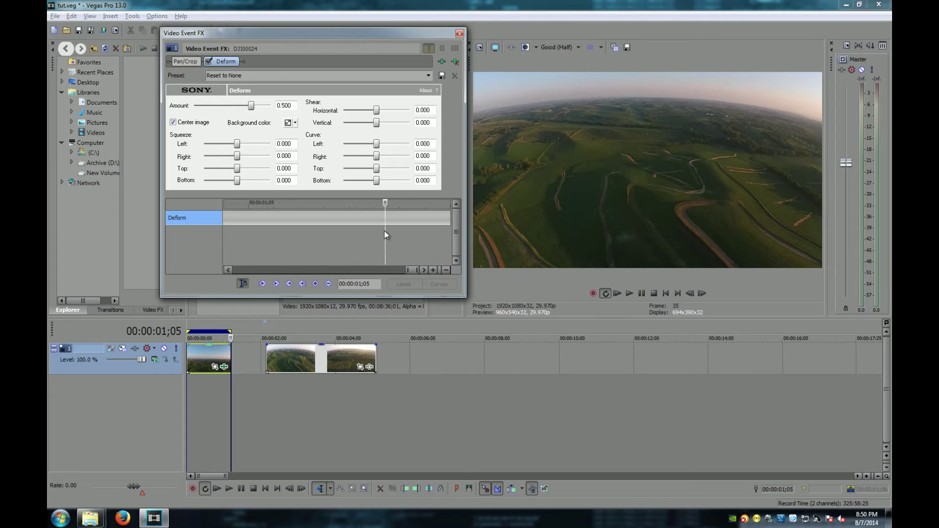
key("Right")
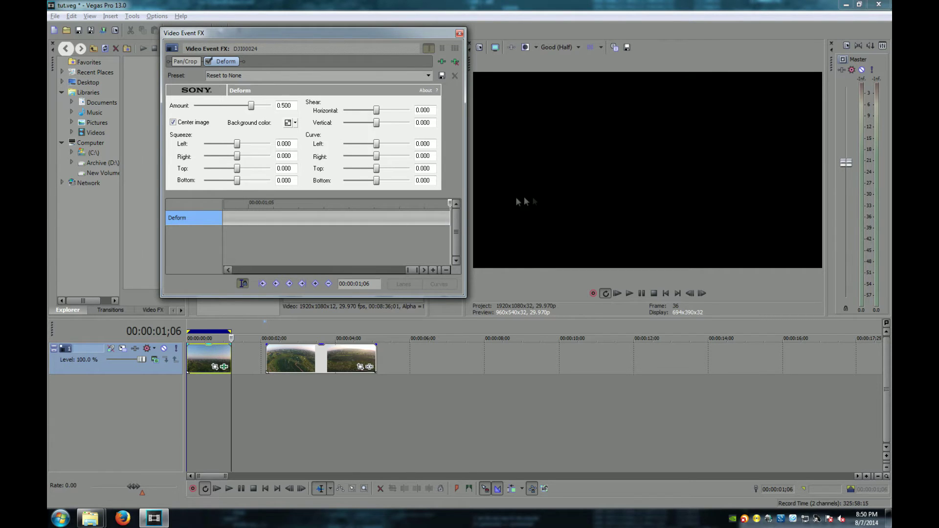
left_click(446, 221)
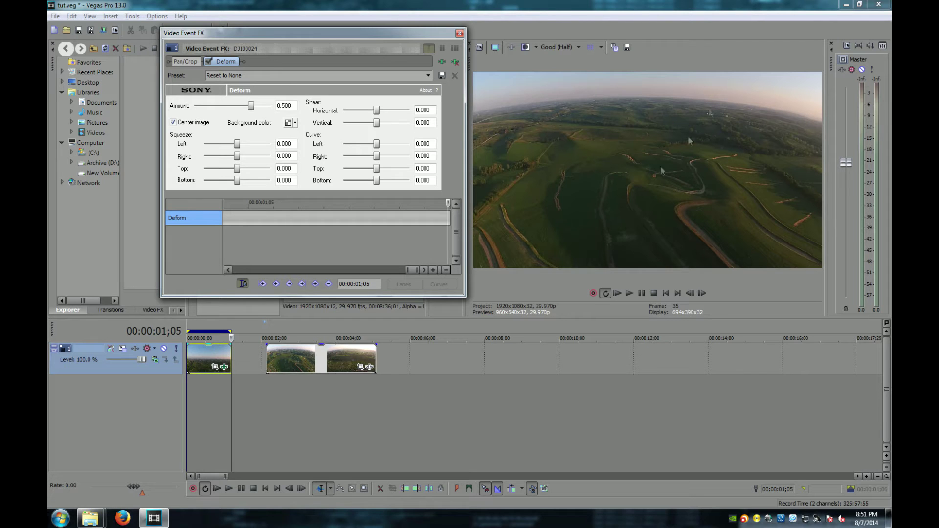
- Create an end keyframe with Curve Top -0.435 and Squeeze Left about -0.298
left_click_drag(376, 169, 361, 169)
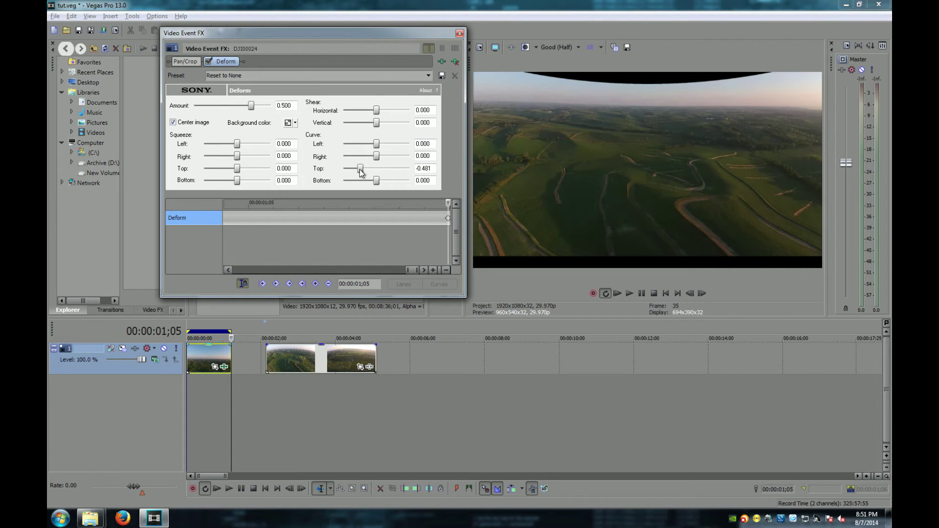
left_click_drag(361, 172, 362, 173)
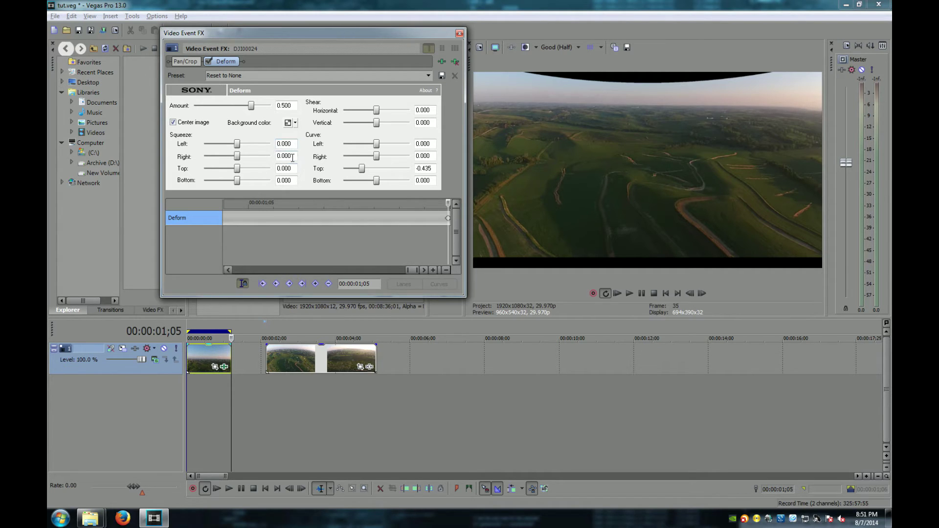
left_click_drag(237, 143, 225, 146)
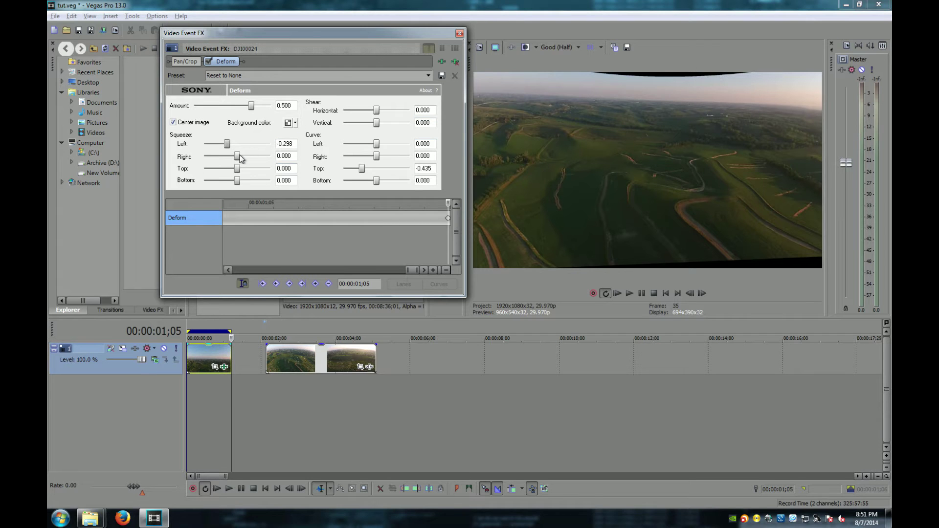
- Pull in the right side, trying Squeeze Left -0.180 and Squeeze Right -0.210
mouse_move(238, 156)
left_mouse_down()
mouse_move(229, 146)
mouse_move(234, 158)
left_mouse_up()
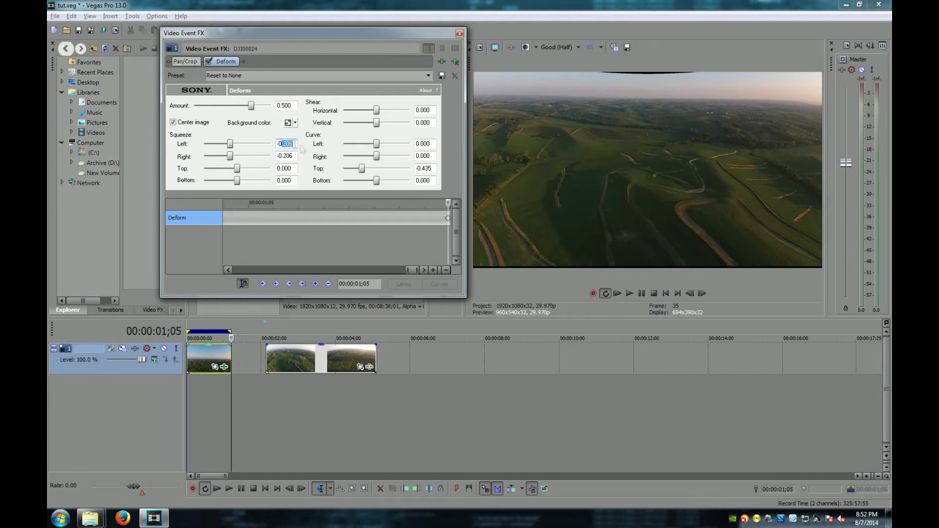
double_click(285, 144)
type("19")
left_click_drag(277, 156, 288, 156)
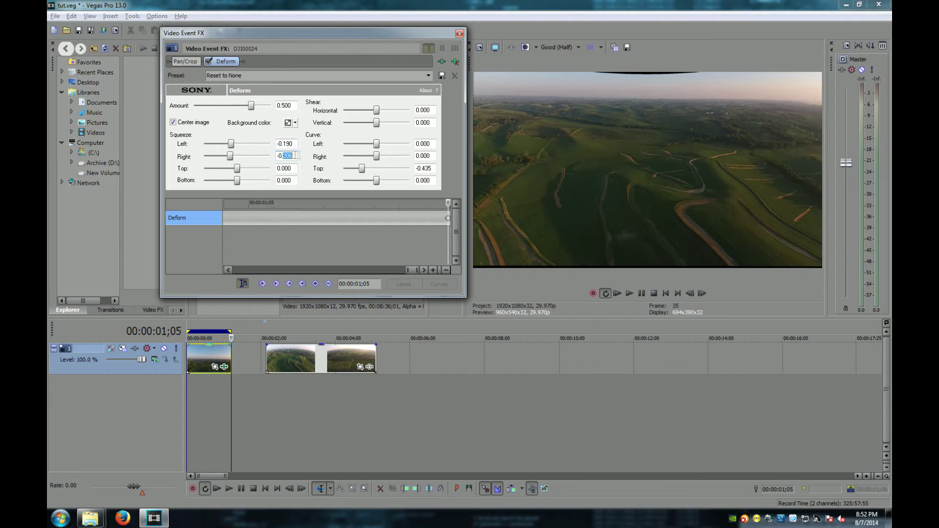
left_click(278, 168)
double_click(285, 144)
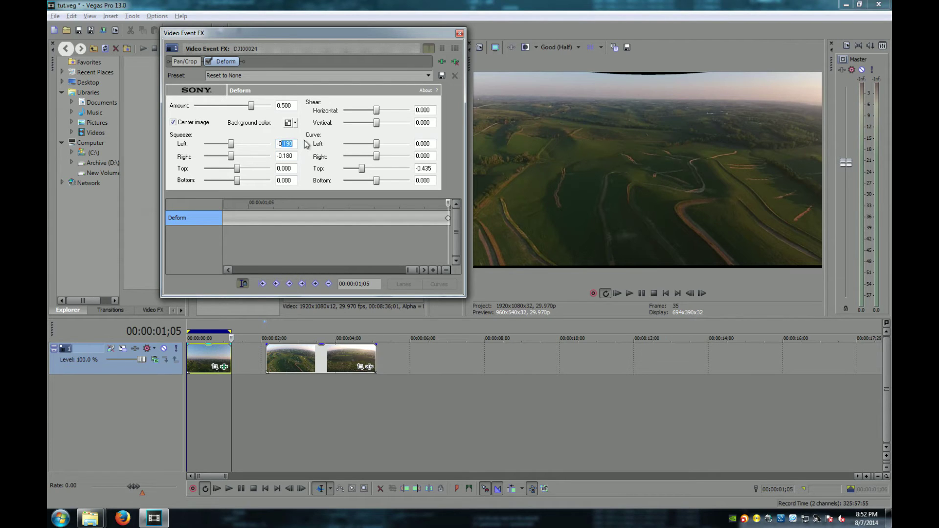
key("BackSpace")
double_click(289, 156)
double_click(284, 156)
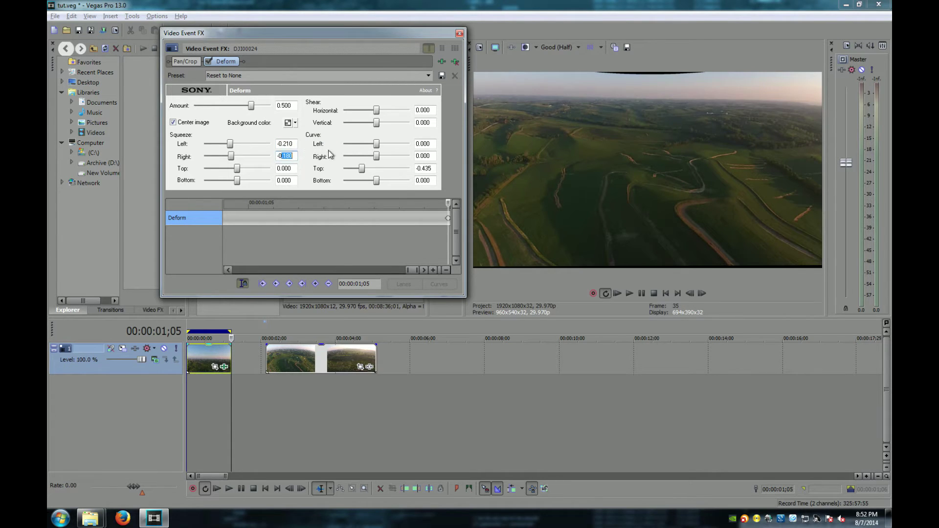
type("-0.21")
key("Return")
left_click(288, 169)
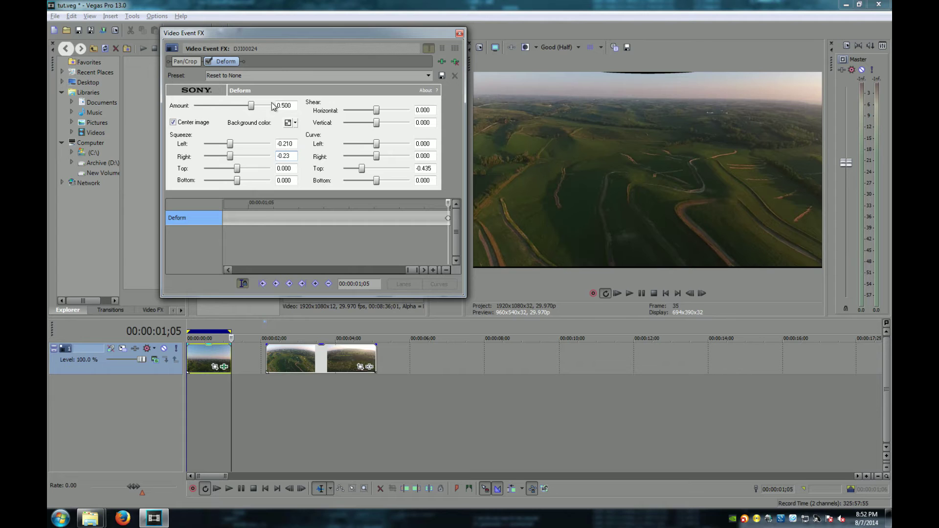
- Set both Squeeze Left and Squeeze Right to -0.250 to flatten the horizon
left_click_drag(291, 155, 259, 156)
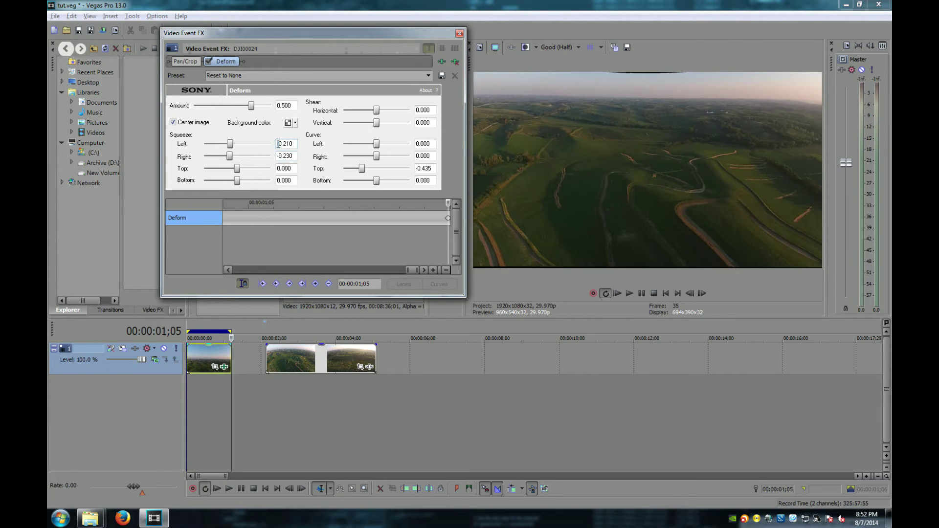
left_click(290, 157)
type("-0.23")
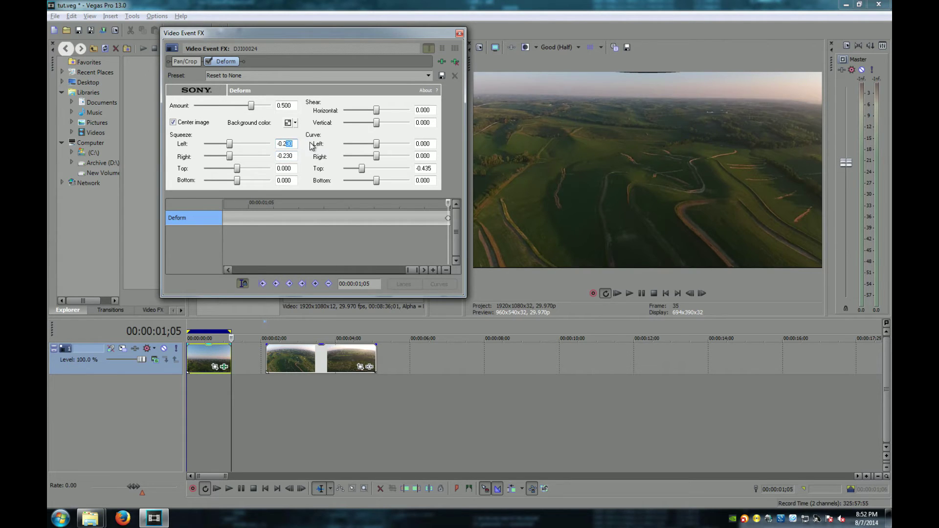
type("5")
left_click(287, 156)
left_click_drag(286, 156, 304, 154)
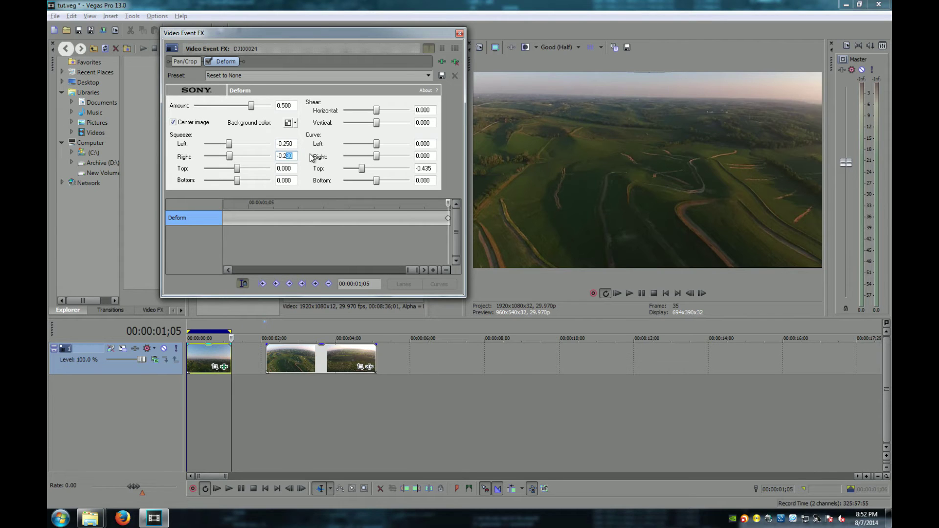
type("5")
left_click(292, 168)
- Play the first clip from its start to preview the Deform correction
left_click(665, 296)
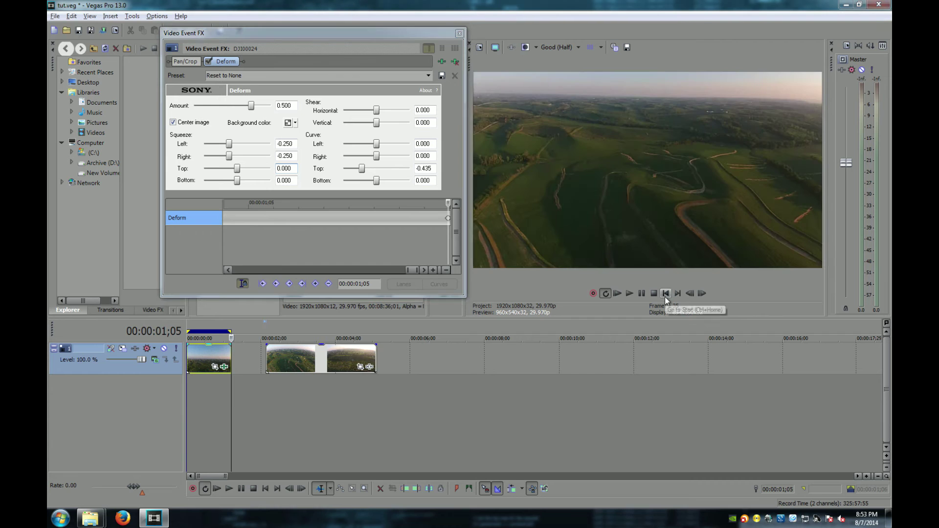
left_click(665, 296)
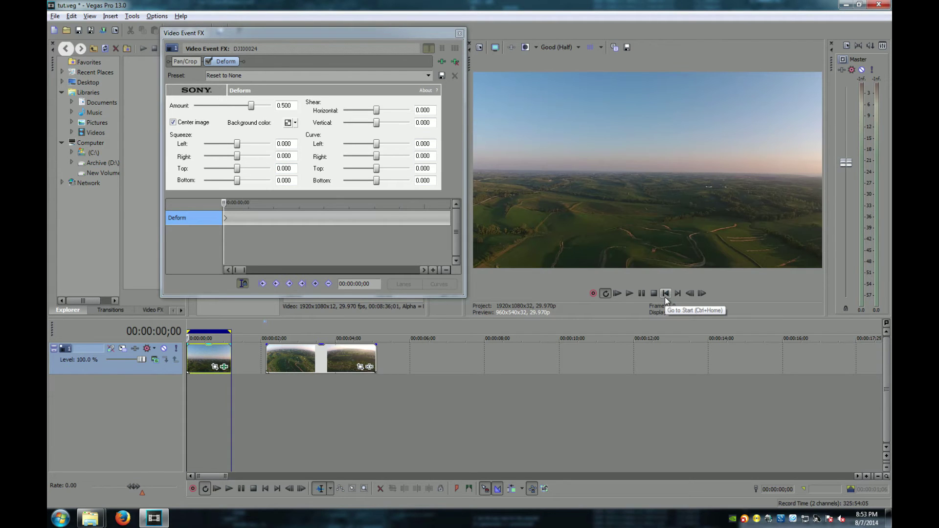
left_click(630, 293)
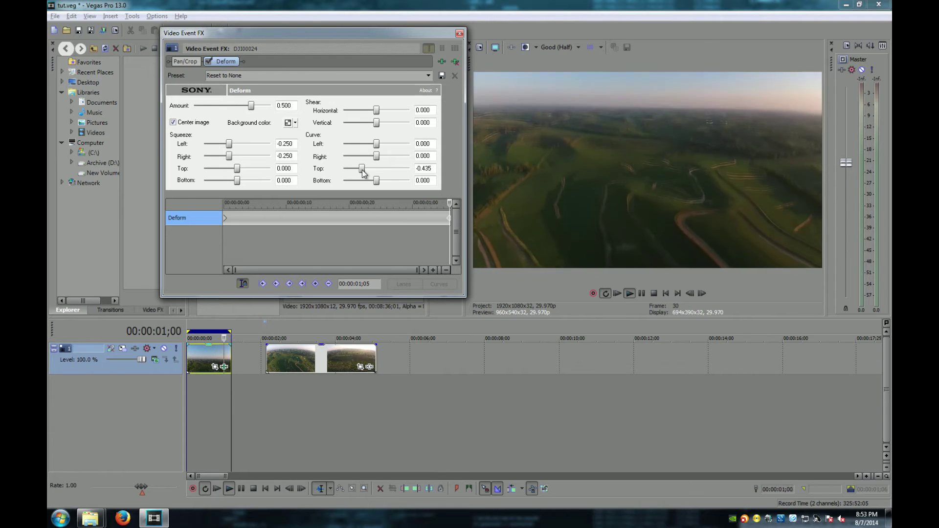
- Fine-tune Deform Curve Top to about -0.405 while previewing, then close the Video Event FX window
left_click_drag(363, 170, 370, 170)
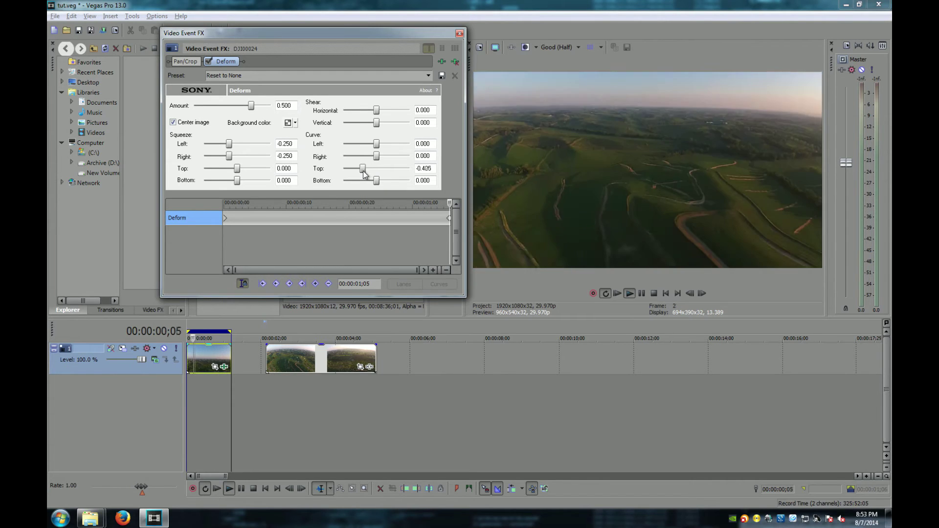
left_click_drag(362, 174, 362, 173)
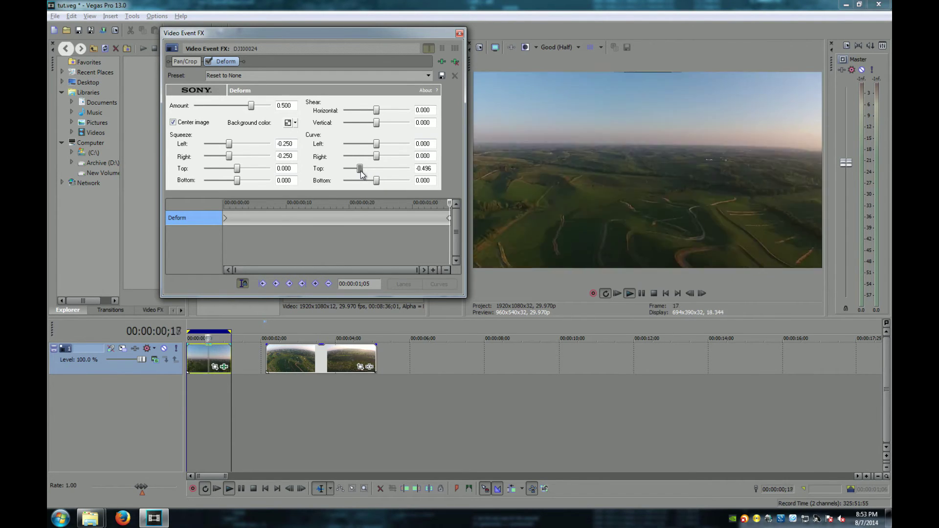
left_click_drag(361, 174, 364, 175)
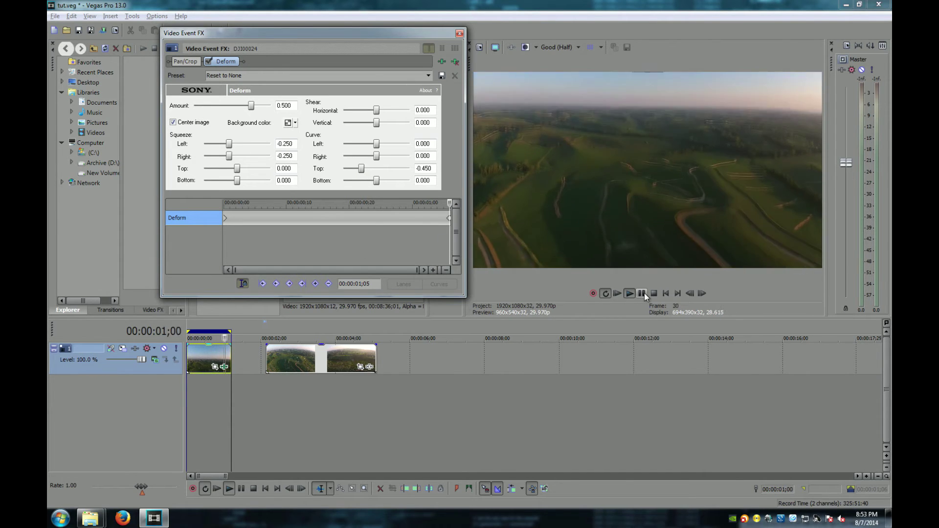
left_click(389, 338)
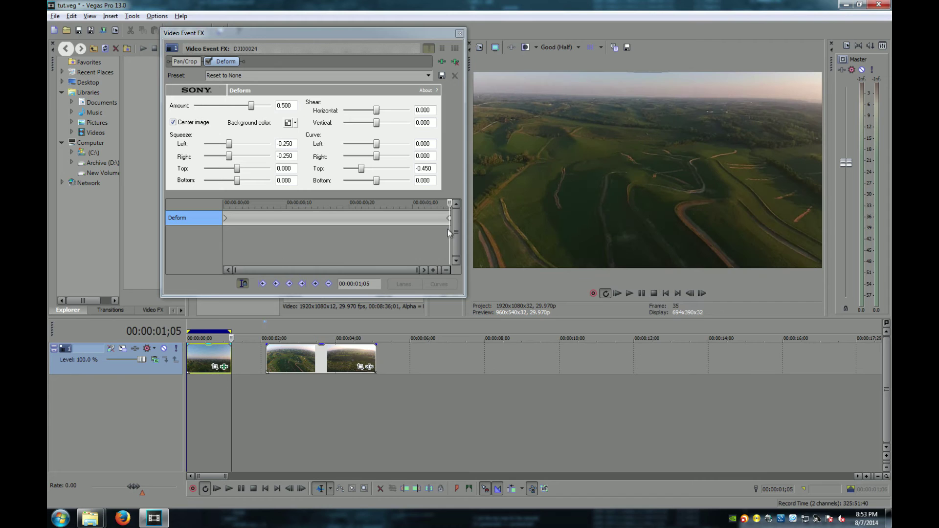
left_click(362, 170)
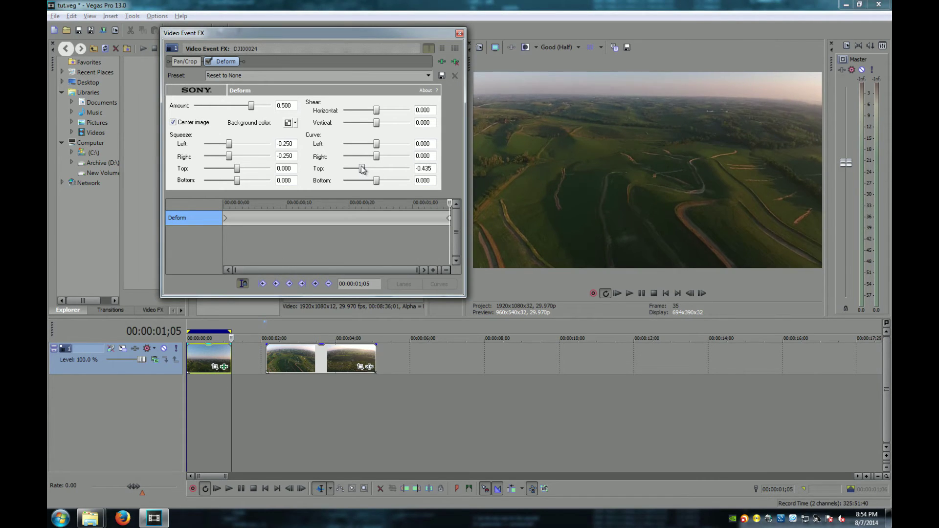
left_click_drag(362, 169, 363, 169)
left_click(629, 294)
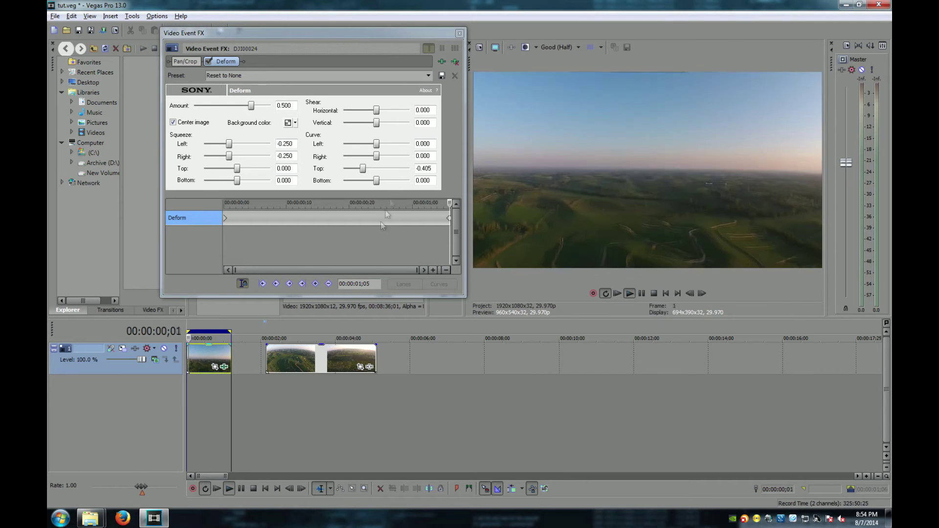
left_click(459, 33)
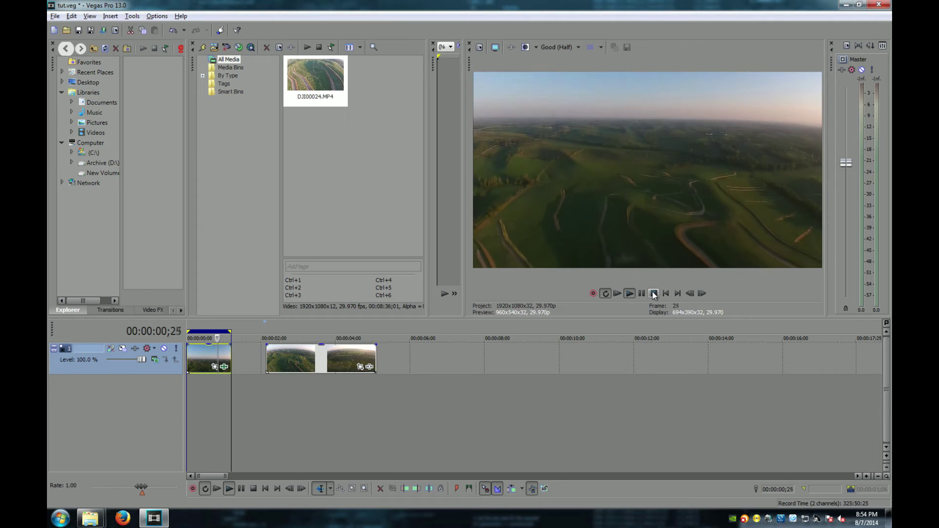
- Stop playback, select the second drone clip and apply Sony Deform to it
left_click(630, 295)
left_click(268, 353)
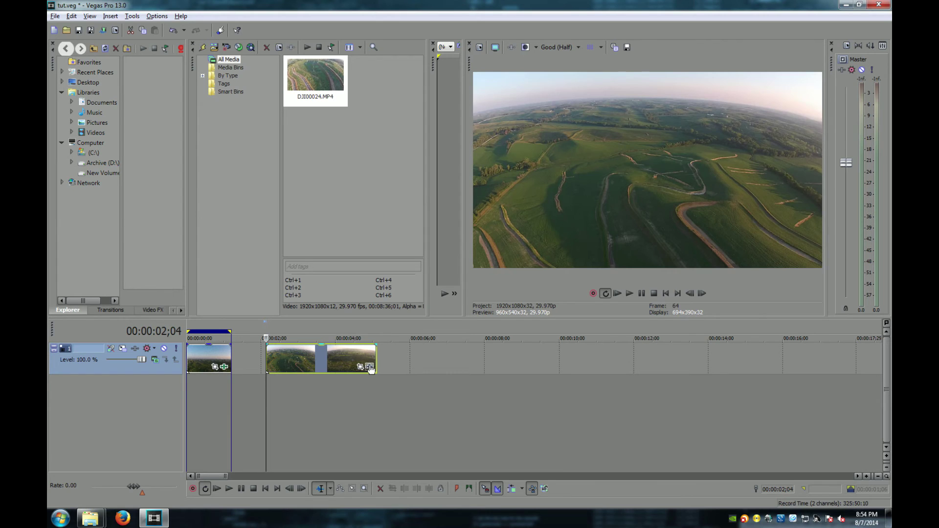
left_click(370, 367)
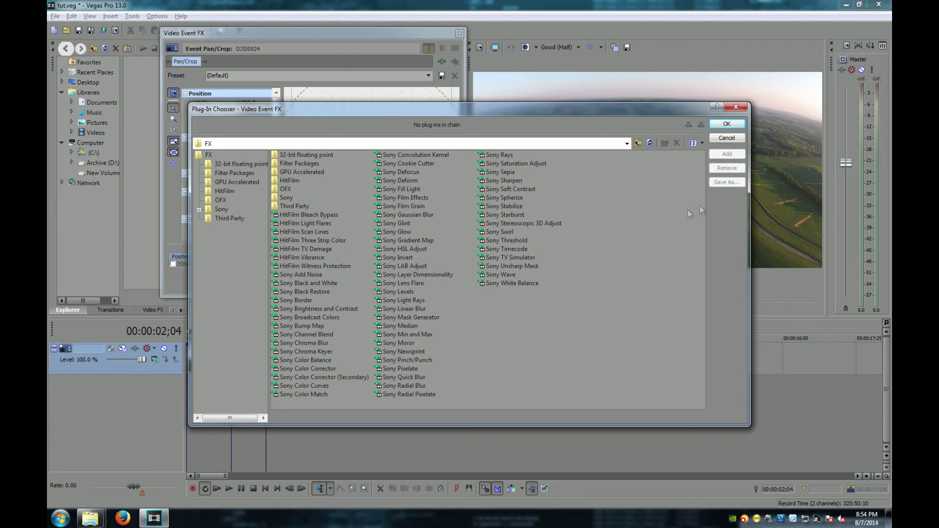
left_click(404, 179)
left_click(726, 126)
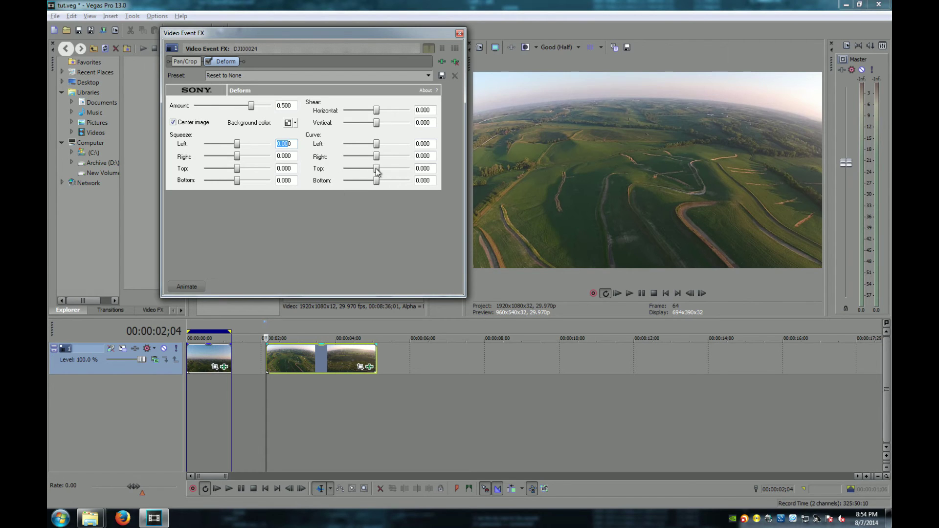
- Drag the Deform sliders to curve the top to -0.420 and squeeze both sides inward
left_click_drag(376, 171, 363, 172)
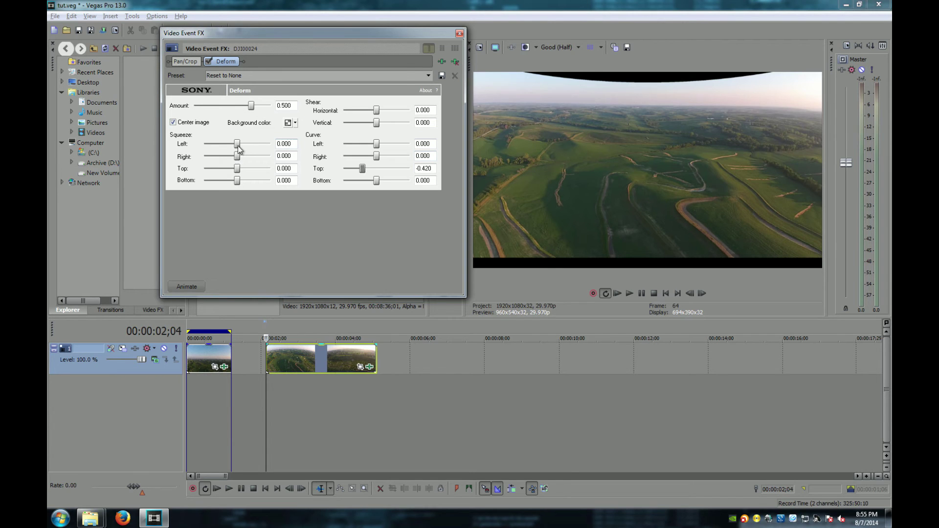
left_click_drag(237, 147, 229, 151)
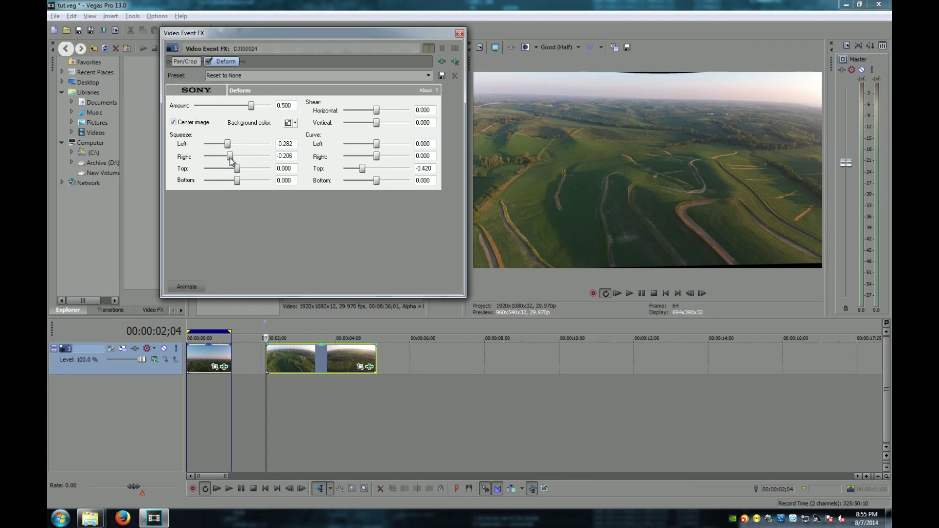
left_click_drag(235, 162, 233, 161)
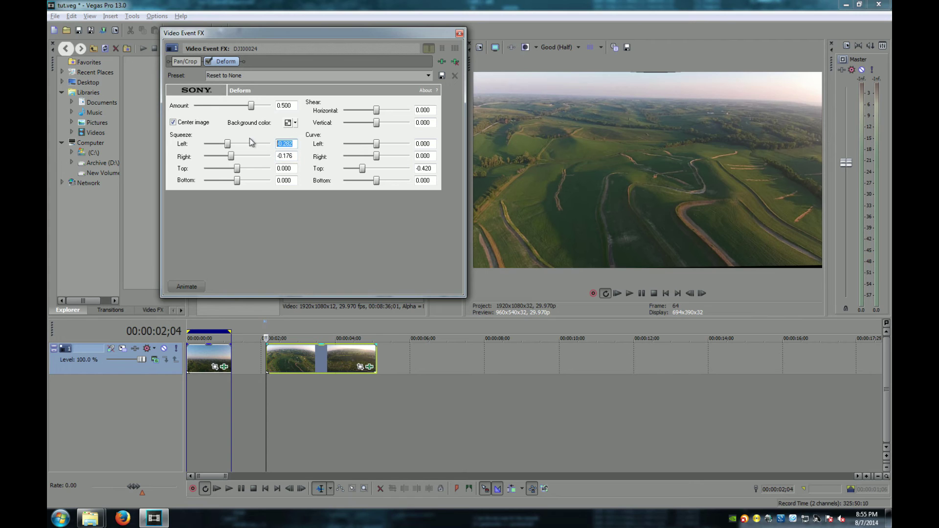
- Commit Squeeze Left and Right at -0.250 and show the Deform keyframe timeline
left_click(284, 156)
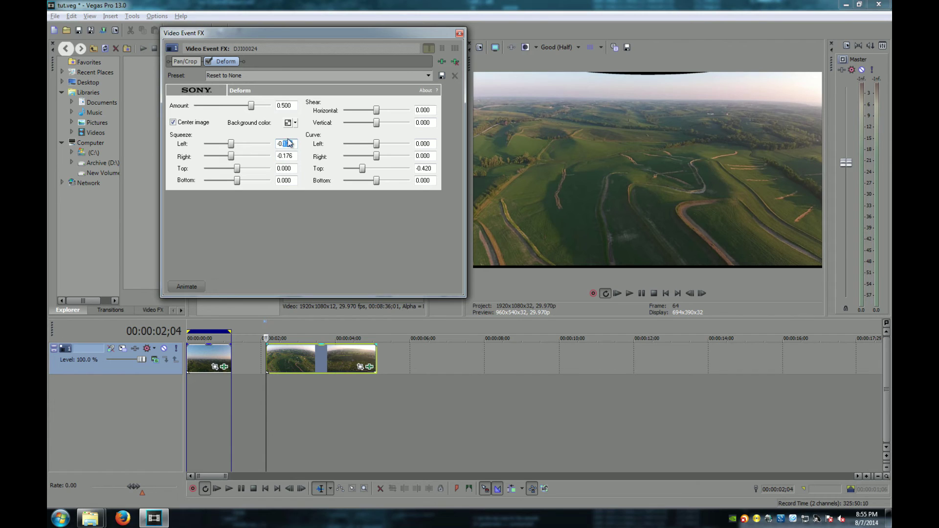
left_click(291, 157)
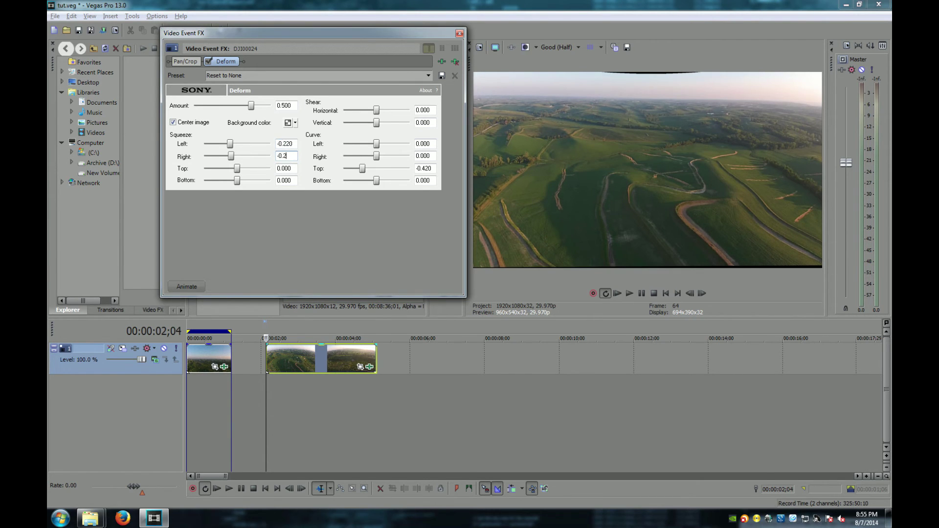
left_click(293, 144)
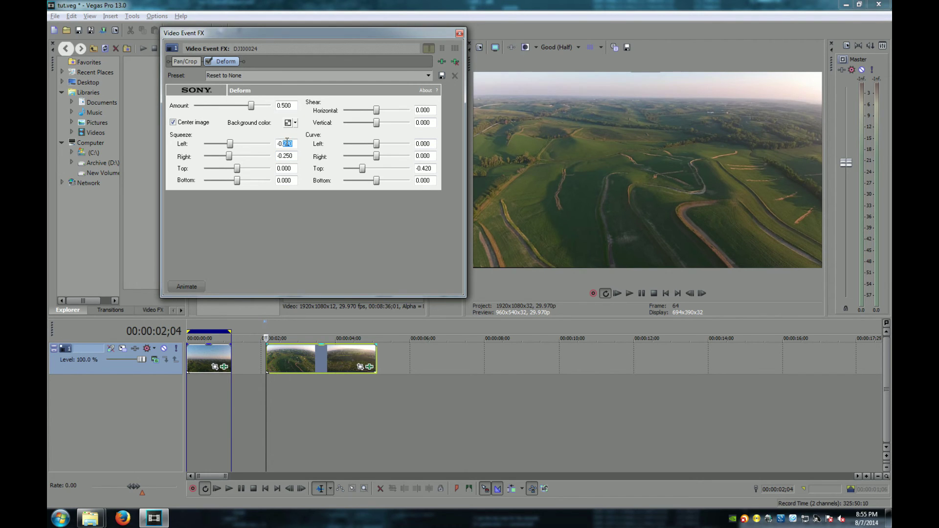
type("254")
left_click(295, 169)
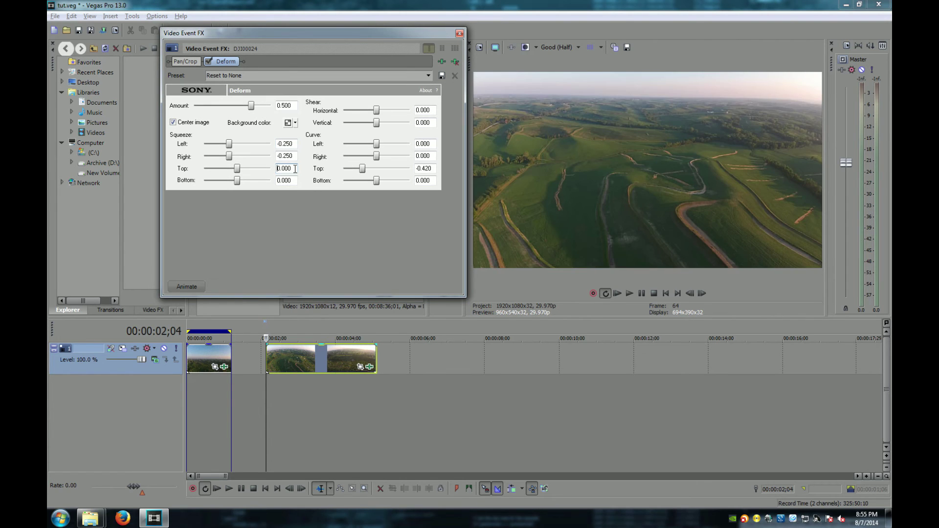
left_click(186, 287)
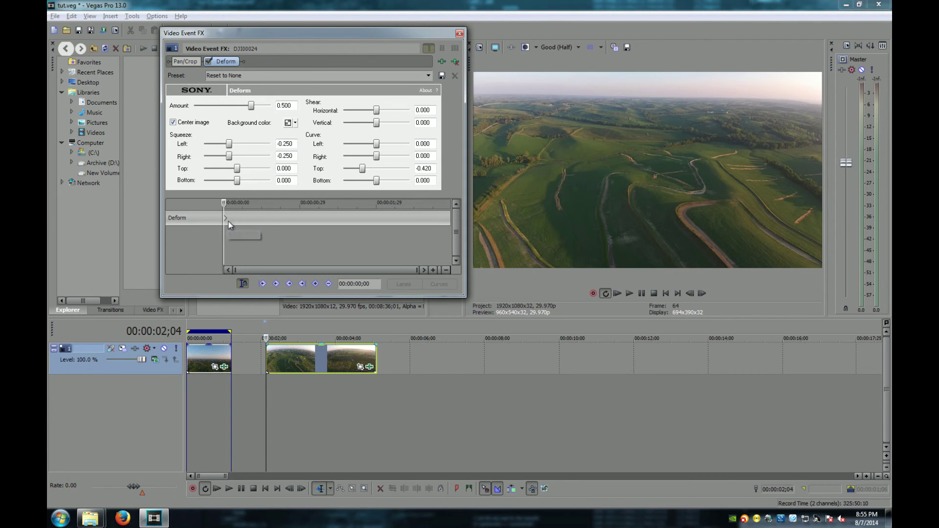
- Close the effect settings and loop playback over the second clip's time range
left_click(459, 33)
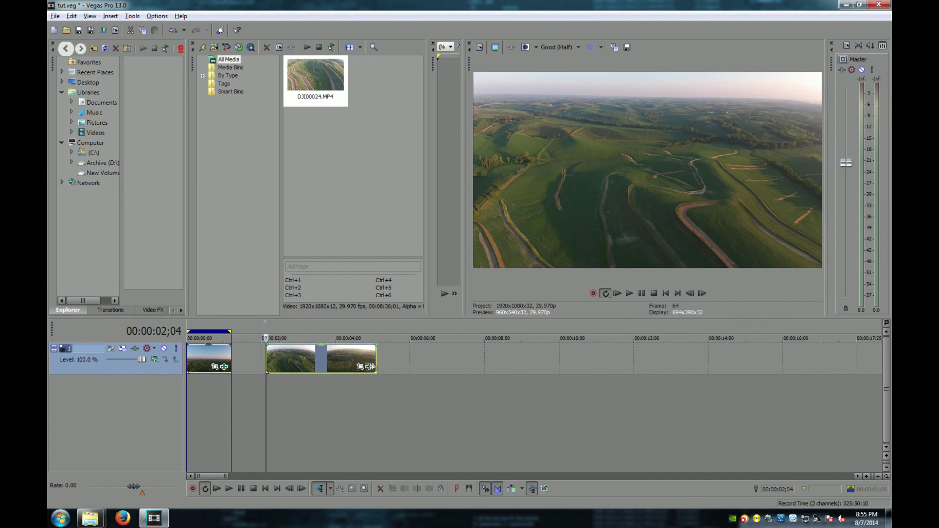
double_click(377, 356)
left_click(628, 294)
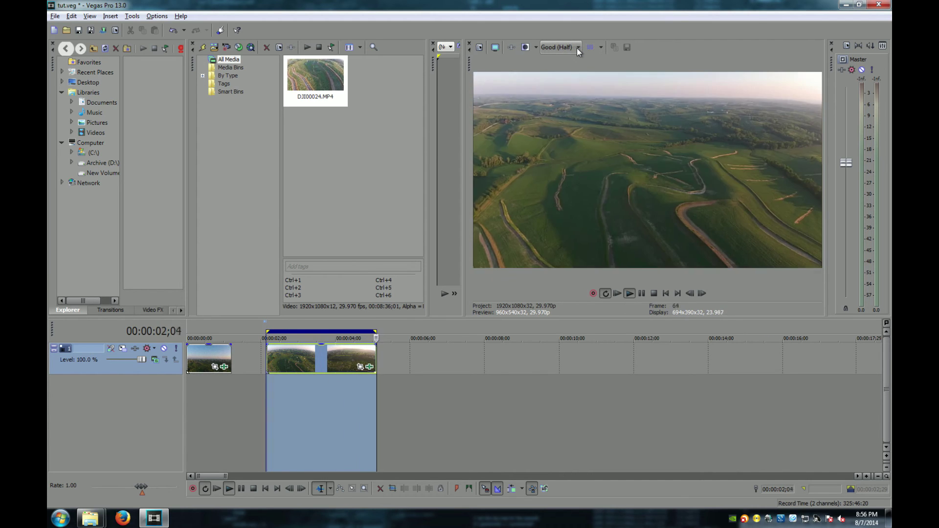
- Set the preview quality to Good (Auto)
left_click(577, 48)
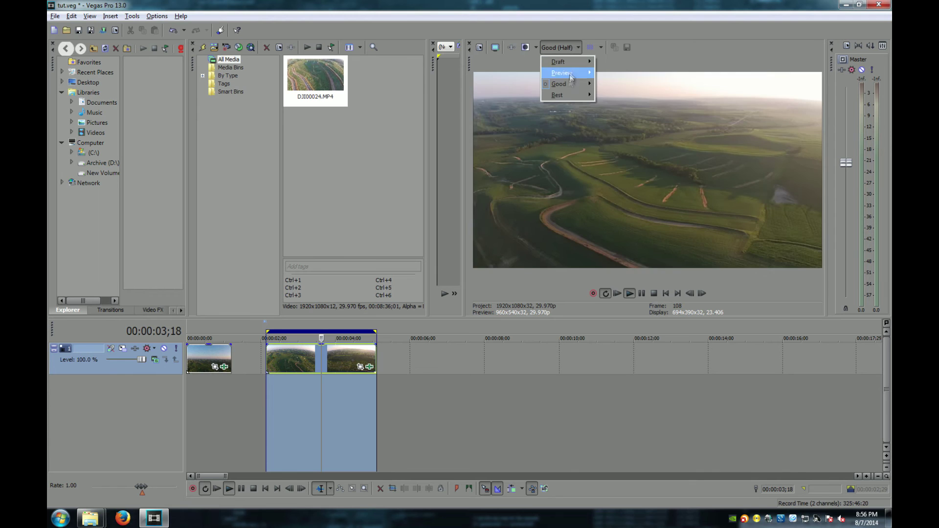
mouse_move(568, 83)
left_click(613, 87)
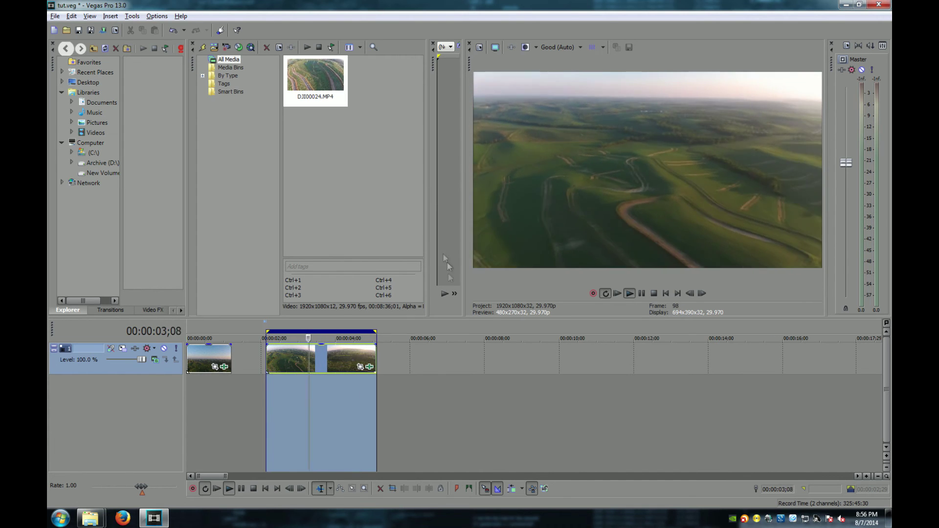
left_click(369, 367)
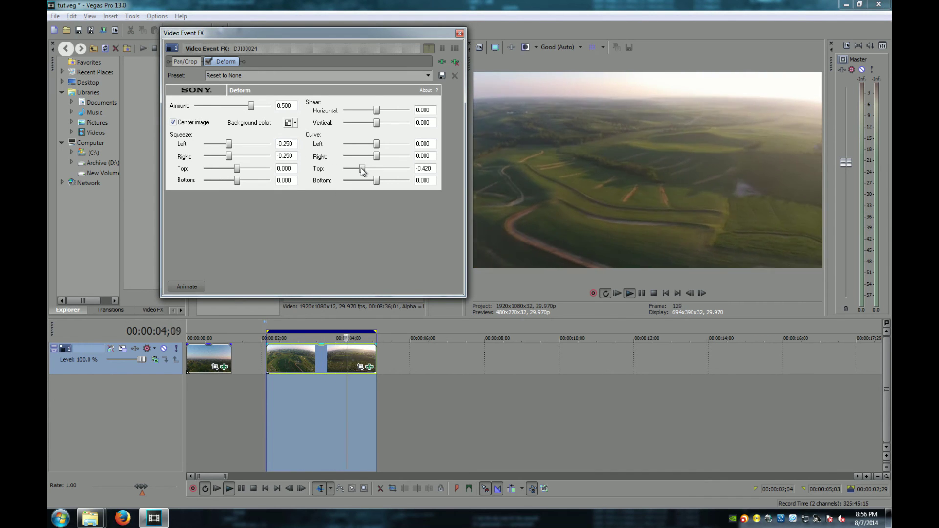
- Adjust the Deform Curve Top to -0.370, then retype it as -0.40
left_click_drag(362, 168, 362, 169)
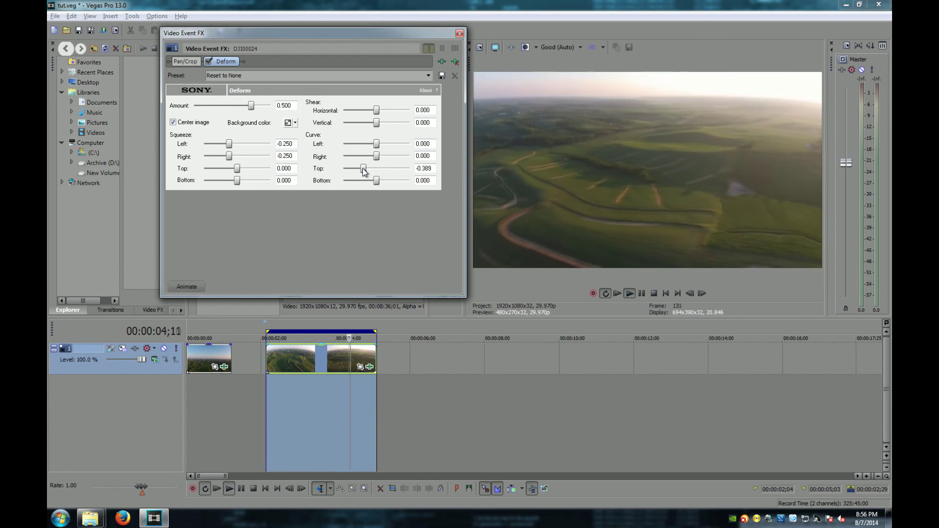
left_click_drag(363, 168, 362, 168)
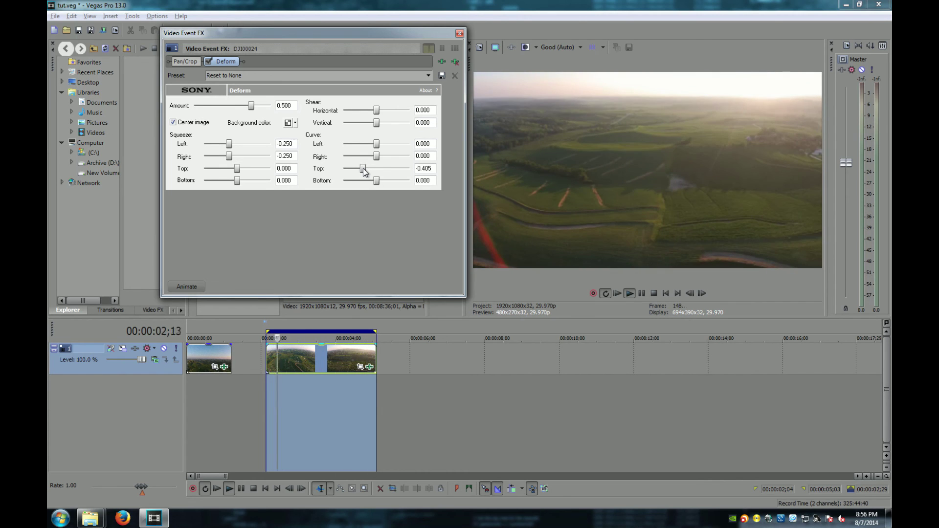
double_click(423, 168)
type("-0.37")
key("Caps_Lock")
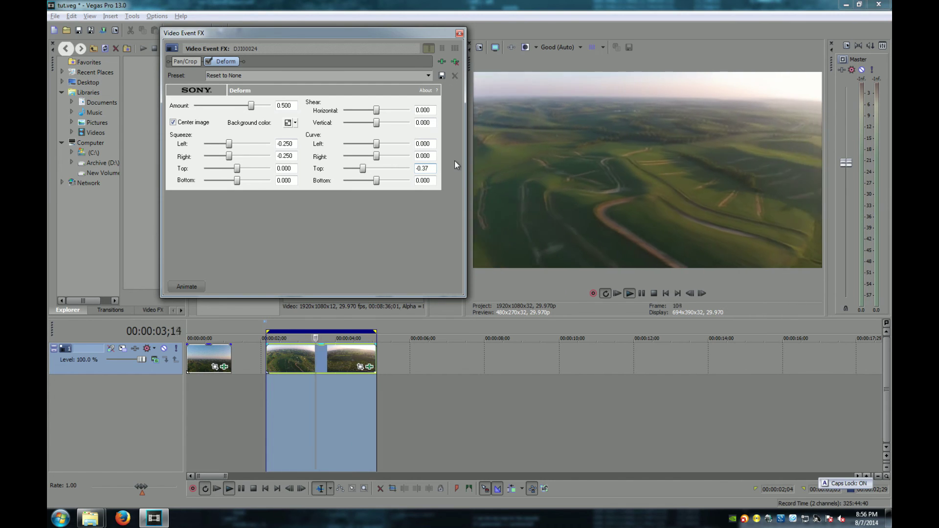
left_click(428, 181)
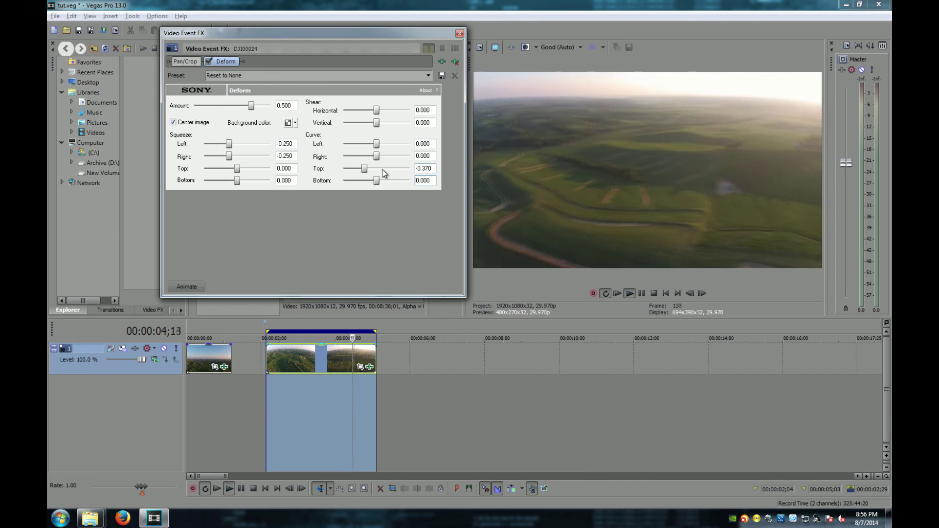
double_click(423, 169)
type("-0.40")
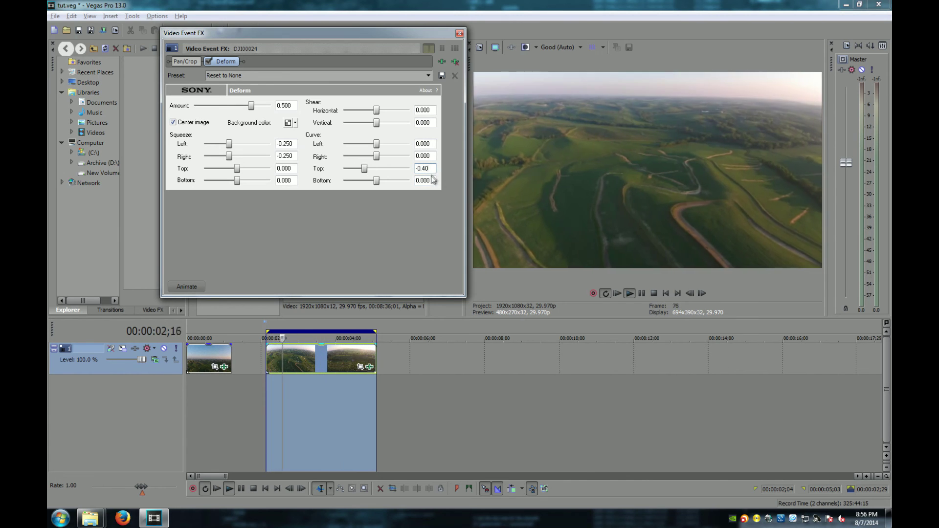